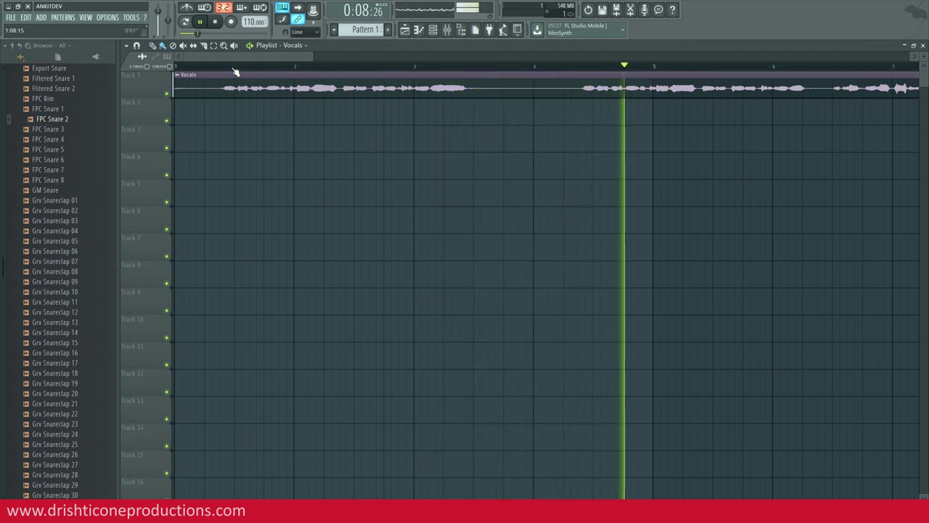
Play the start of the Vocals clip briefly and stop playback
key("space")
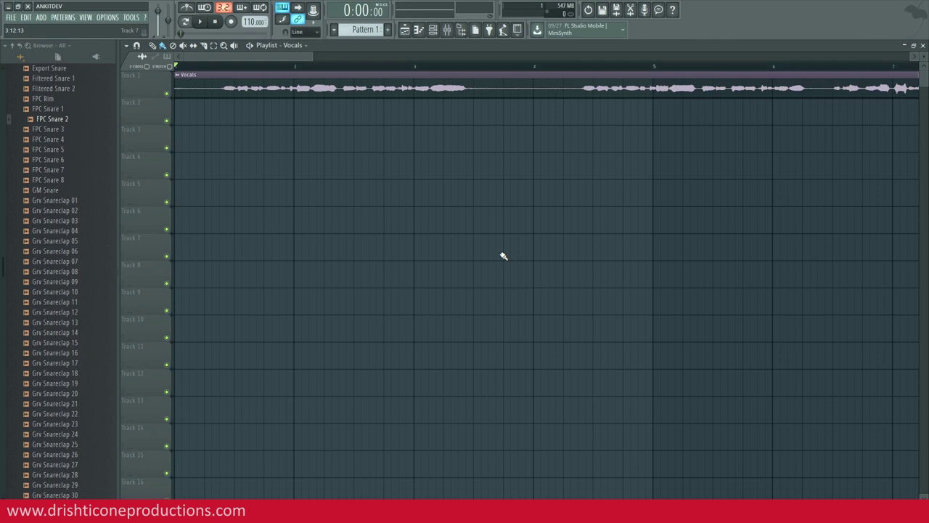
key("space")
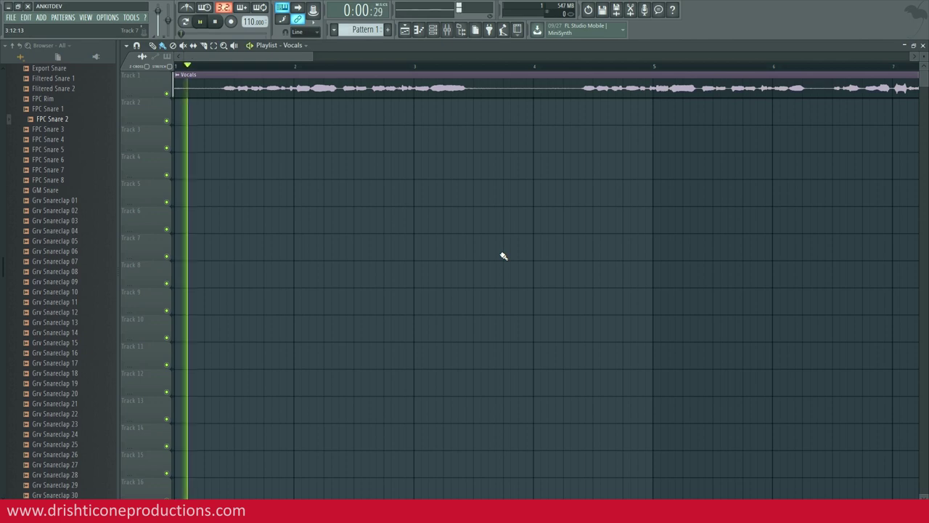
key("space")
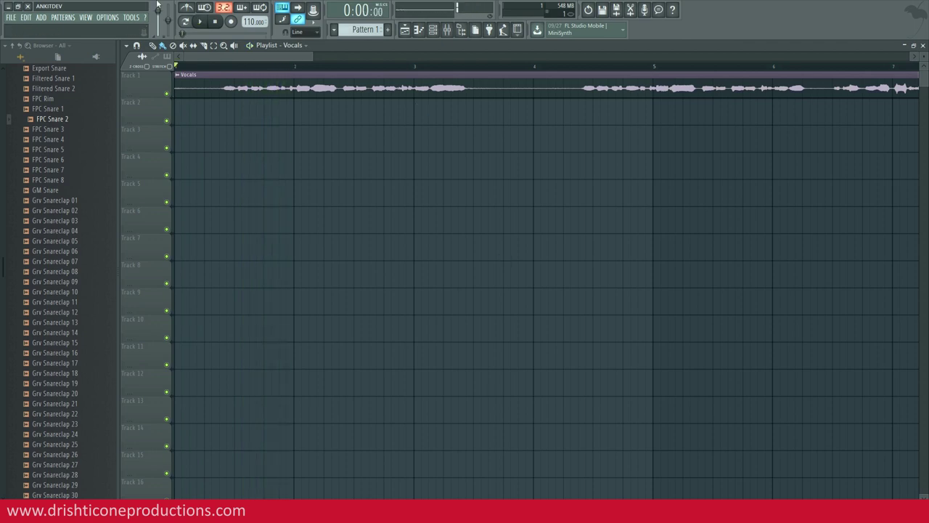
Select the silent stretch before the first vocal phrase on the timeline, play it to hear the background noise, and clear the selection
left_click_drag(190, 66, 222, 69)
left_click(190, 67)
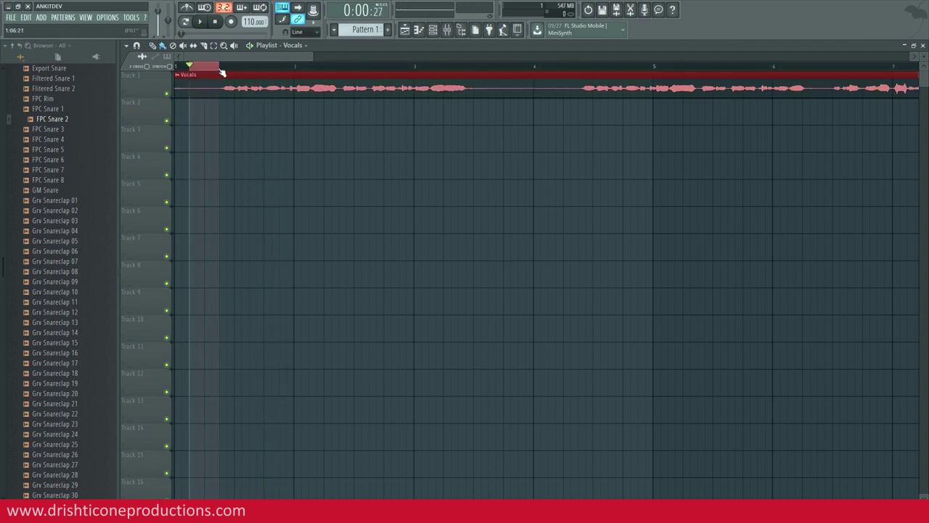
scroll(206, 63, "up", 3)
key("space")
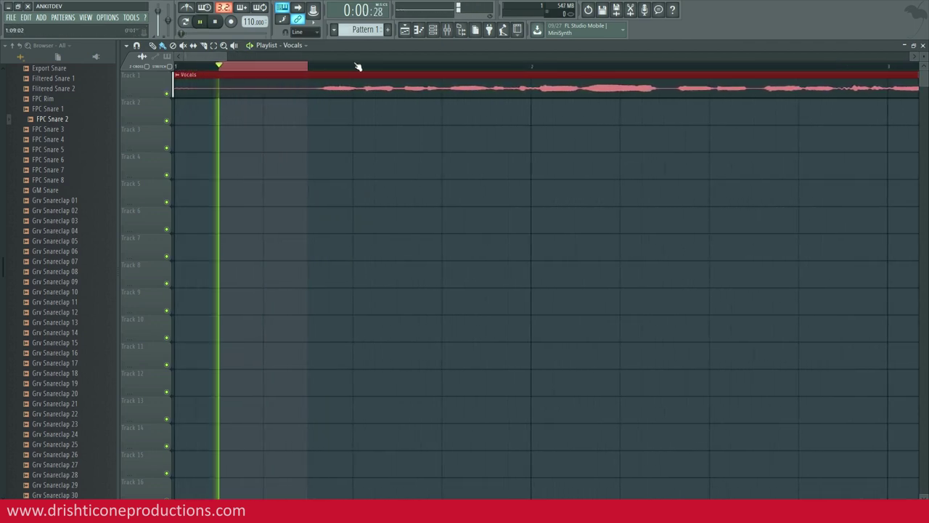
key("space")
left_click(287, 67)
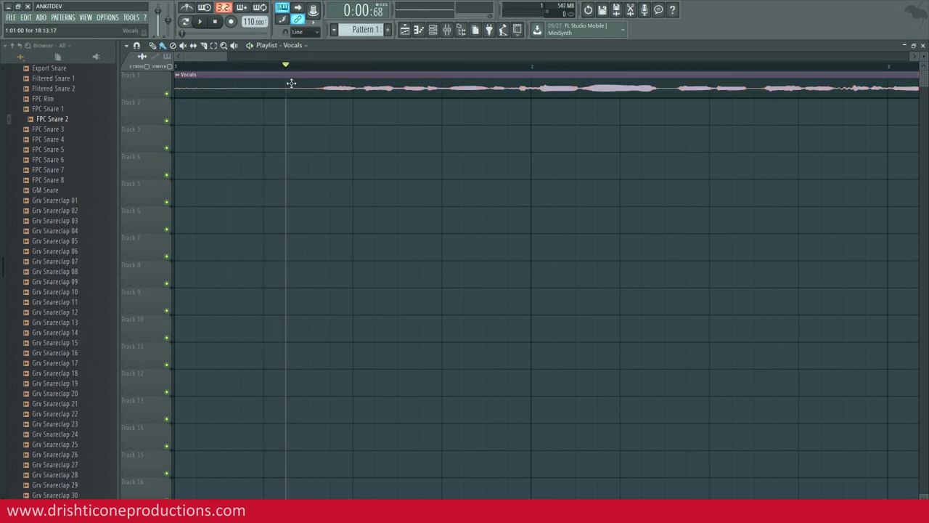
Play the Vocals clip from about the middle of bar 5 to hear the noise beneath the singing
scroll(475, 73, "down", 2)
scroll(474, 73, "down", 3)
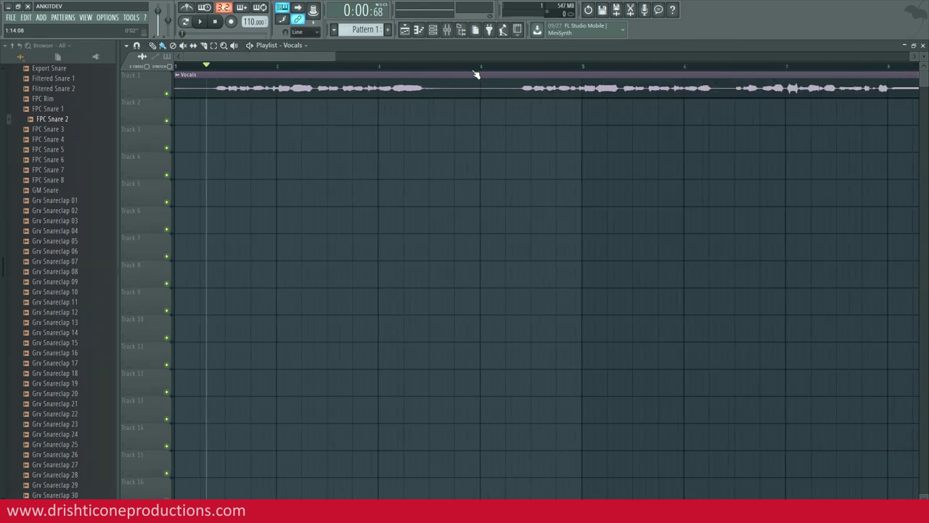
left_click(487, 68)
key("space")
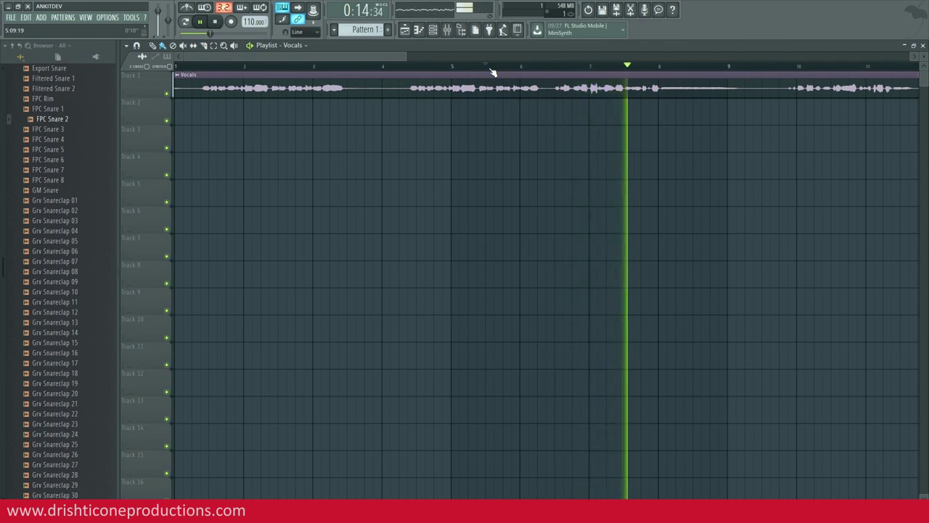
key("space")
scroll(491, 72, "down", 3)
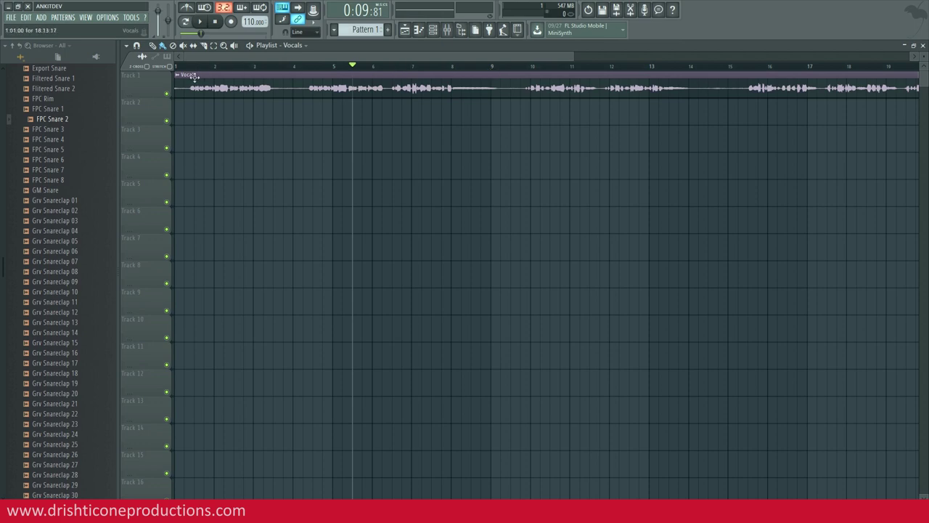
Open the Vocals clip's sample for editing in Edison and shift the editor window slightly aside
scroll(249, 69, "up", 5)
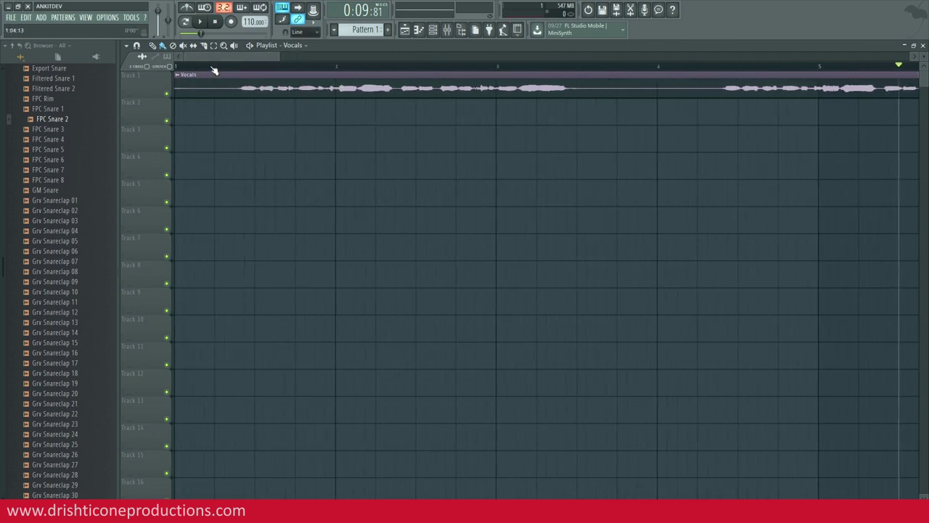
scroll(214, 69, "up", 2)
scroll(216, 57, "up", 2)
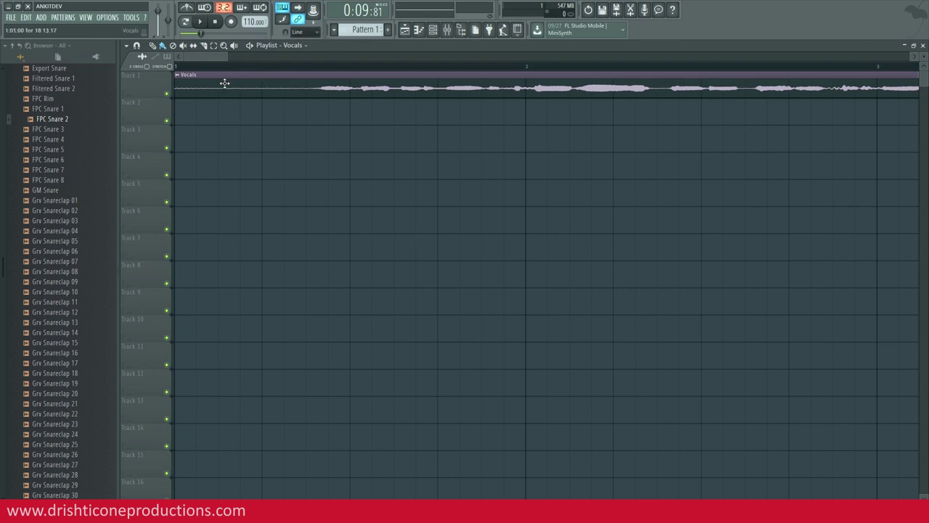
right_click(179, 77)
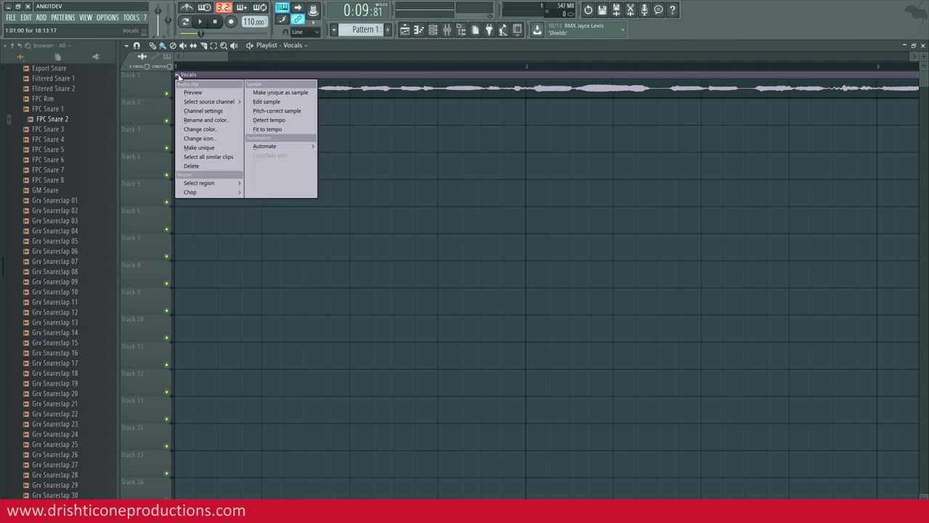
left_click(274, 104)
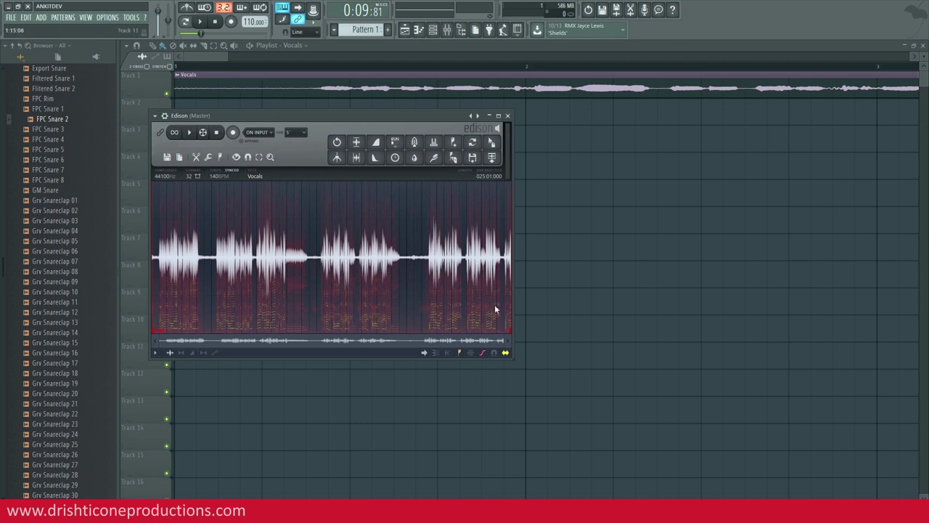
left_click_drag(389, 125, 433, 125)
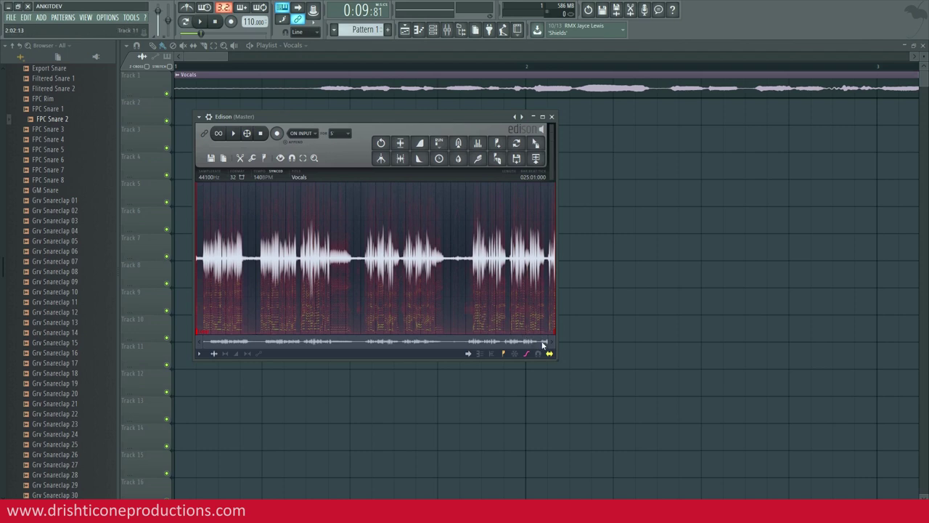
Play the opening vocal phrases in Edison to locate a silent gap that contains only noise
left_click_drag(546, 344, 283, 317)
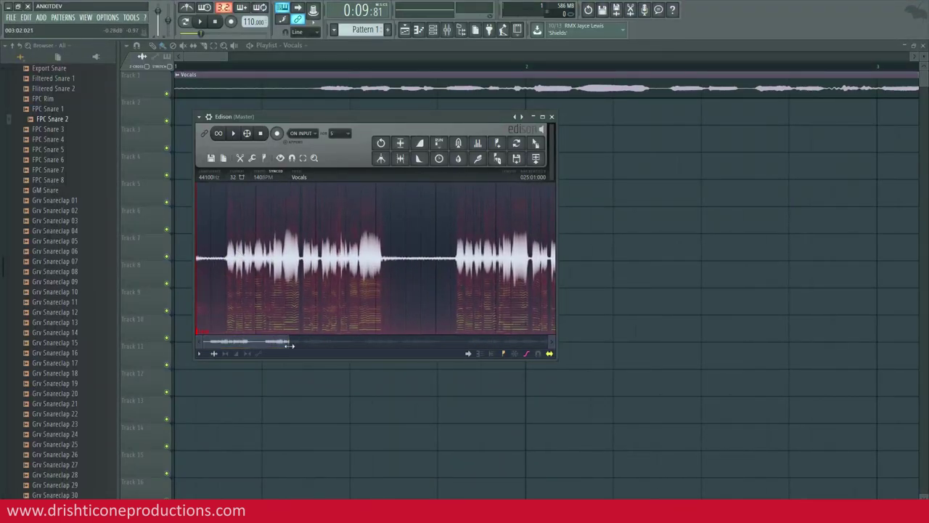
key("space")
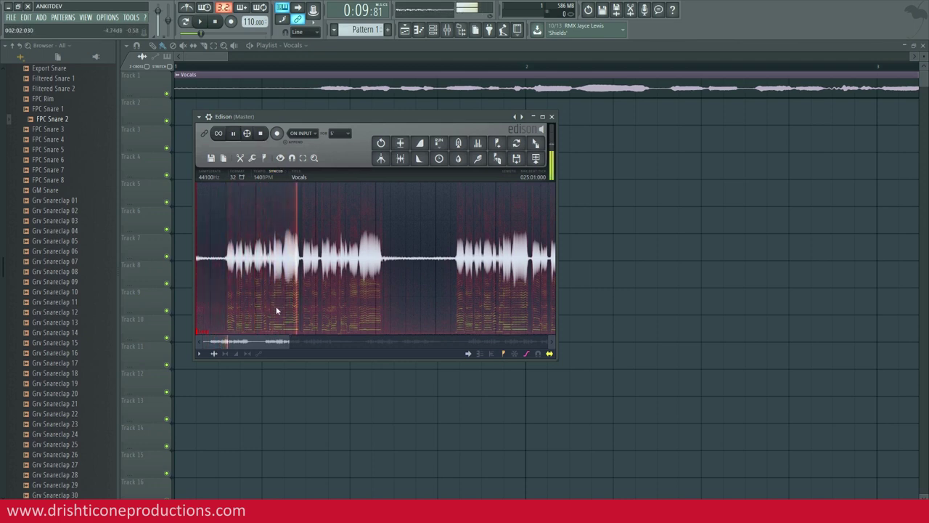
left_click_drag(288, 342, 351, 344)
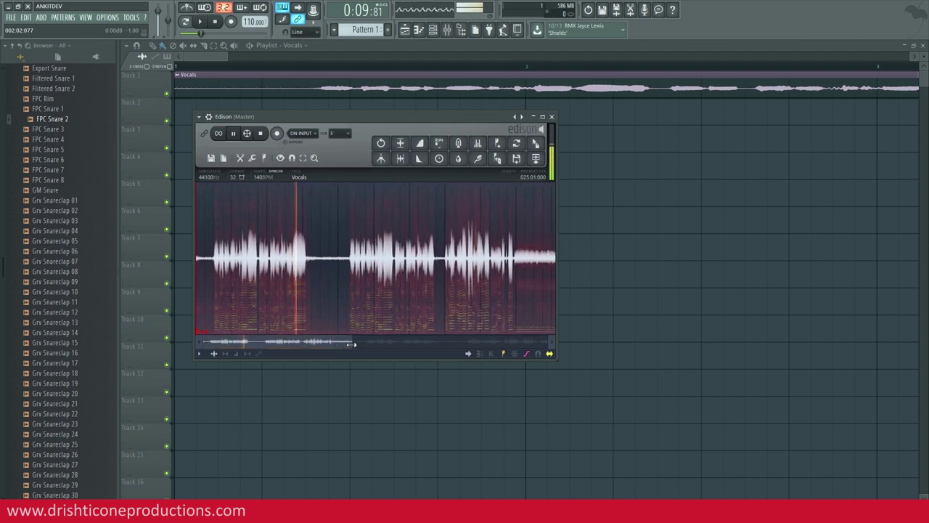
key("space")
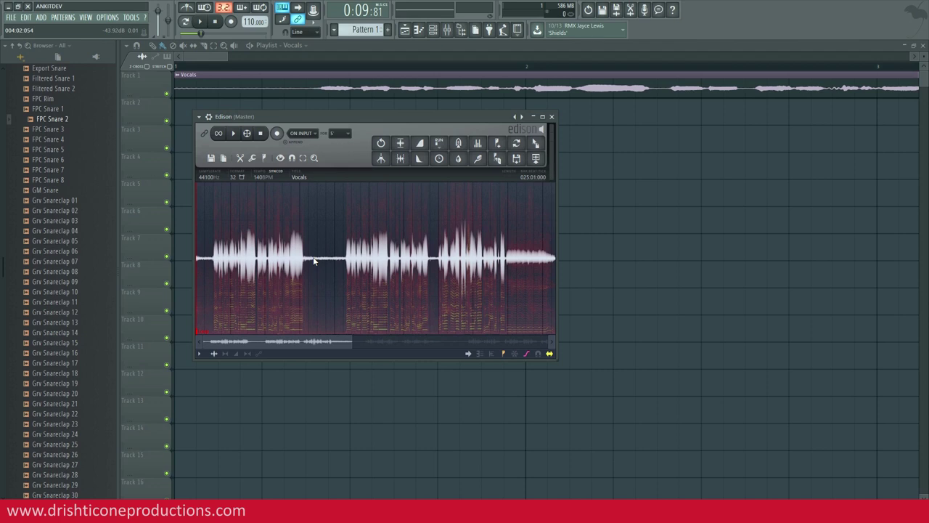
Select the silent gap between the first two vocal phrases, play it, and acquire it as the noise profile for the denoiser
left_click_drag(311, 263, 340, 266)
key("space")
key("space")
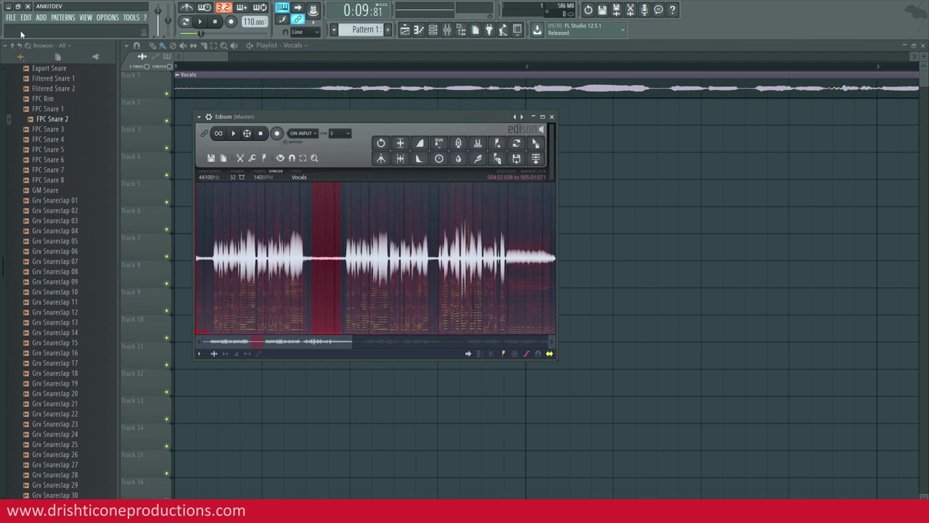
left_click(484, 161)
key("Escape")
left_click(481, 161)
Select the entire vocal sample, open the Clean up (denoise) tool, and place its dialog beside the waveform
left_click_drag(352, 342, 553, 344)
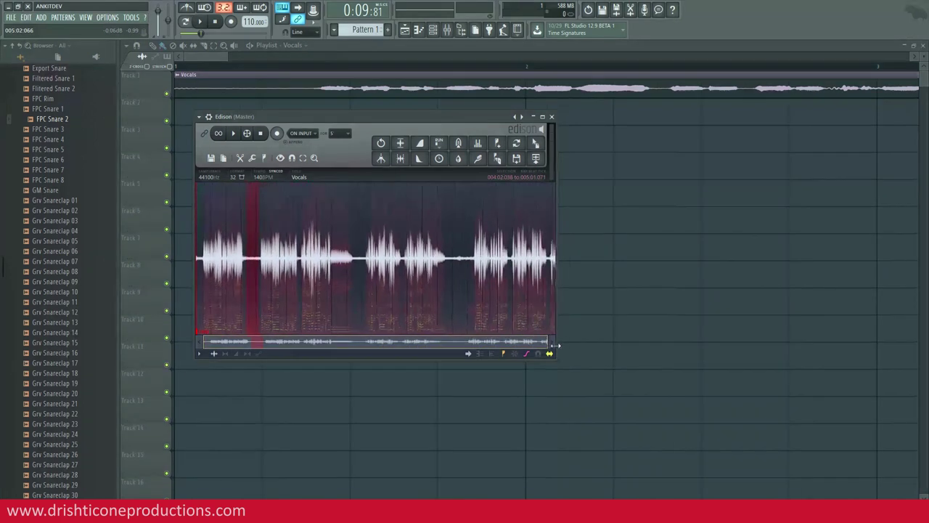
double_click(417, 262)
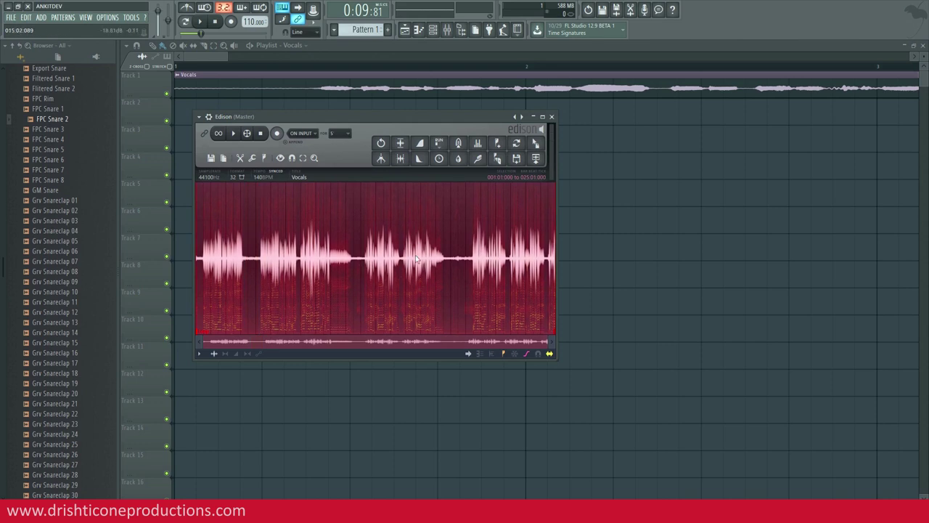
left_click(478, 160)
left_click_drag(363, 67, 688, 108)
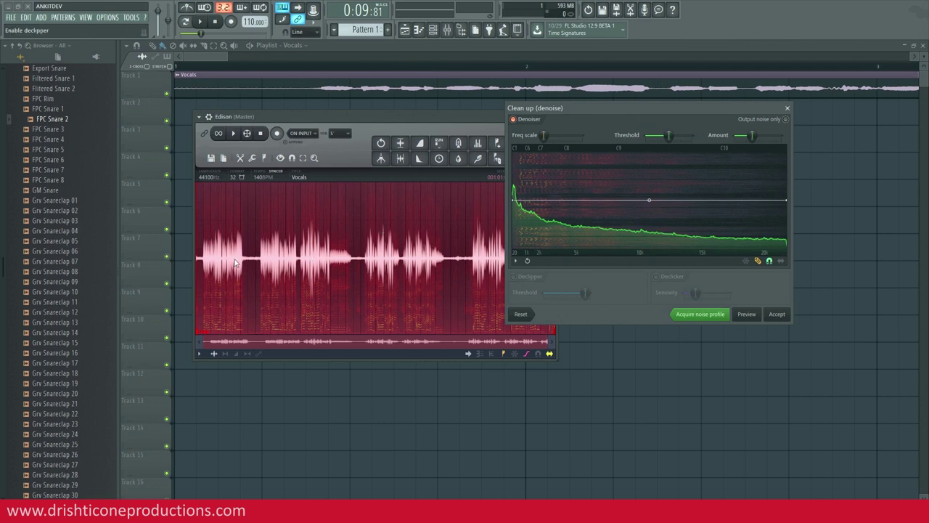
left_click_drag(690, 105, 598, 115)
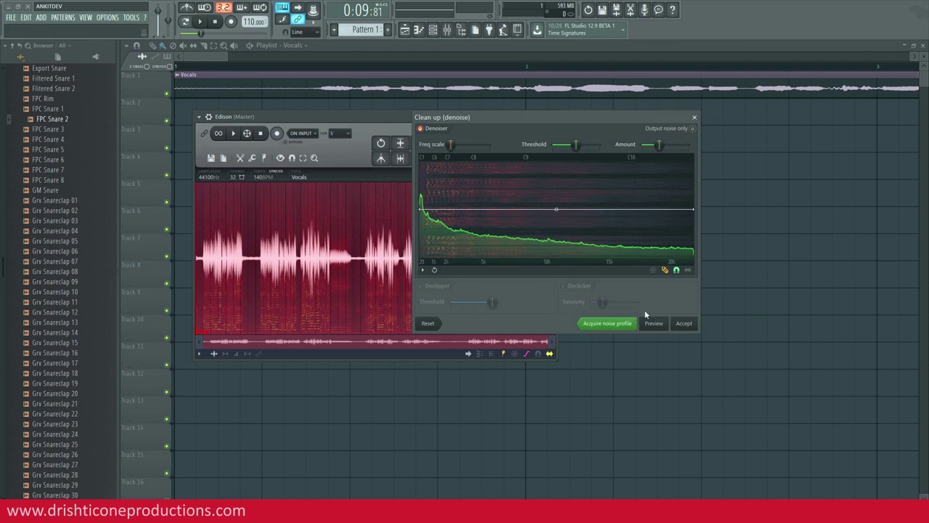
Preview the denoised vocal with Amount at its minimum, and again with Amount raised to about a quarter of its range
left_click_drag(662, 148, 645, 146)
left_click(664, 327)
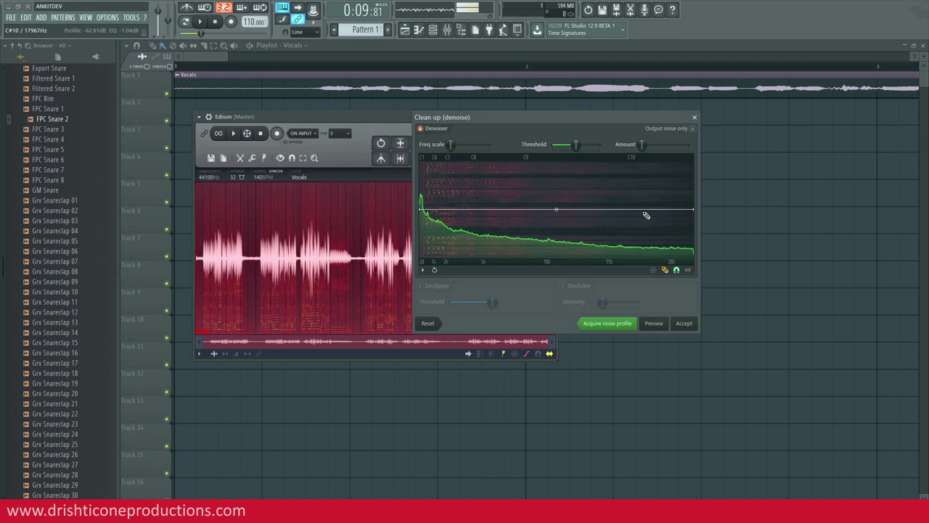
left_click_drag(641, 144, 642, 139)
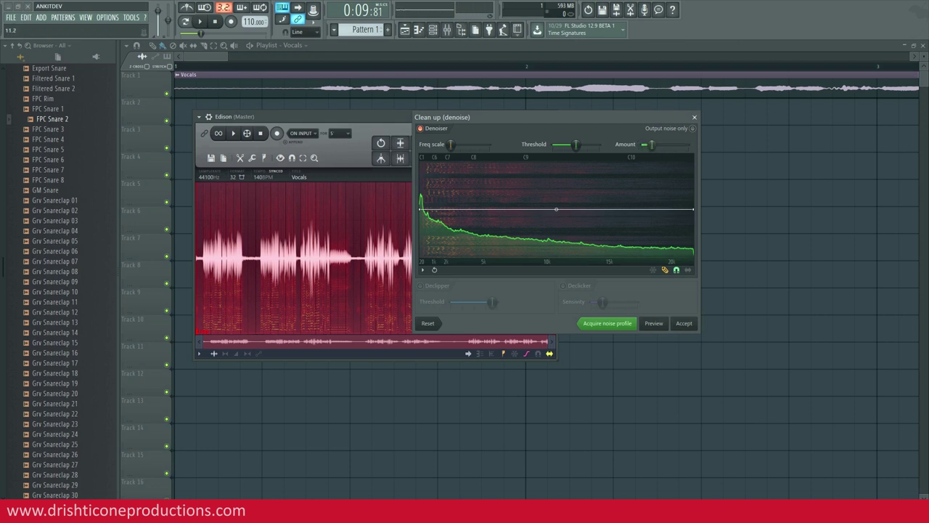
left_click_drag(654, 144, 655, 174)
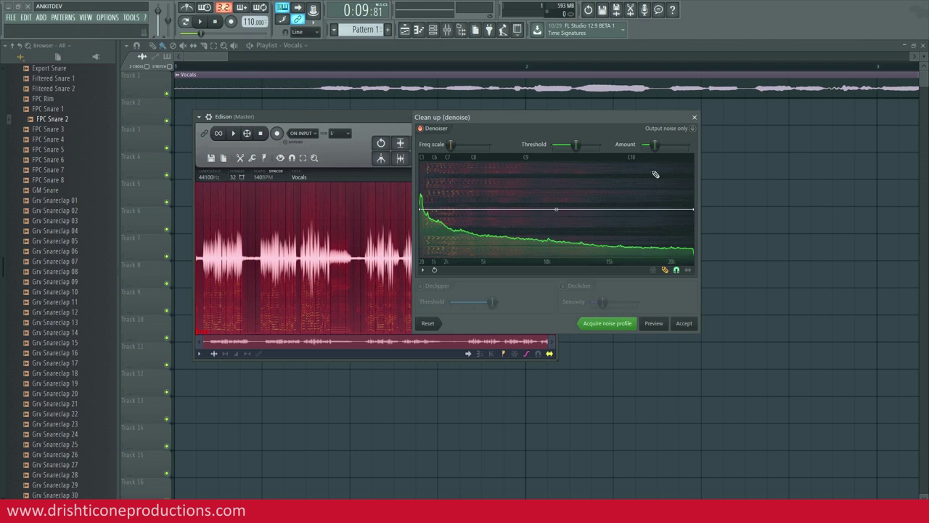
left_click(658, 328)
Raise the denoiser Amount gradually up to its maximum, previewing the vocal along the way
left_click_drag(654, 145, 657, 144)
left_click(658, 326)
left_click_drag(659, 145, 662, 144)
left_click(653, 324)
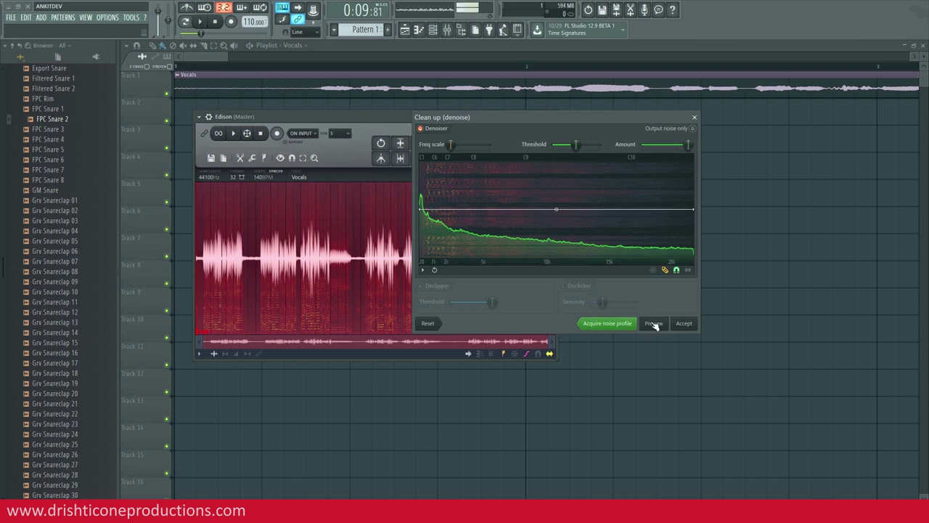
Reduce the denoiser Amount to about two-thirds of its range and apply the clean-up to the vocal
left_click_drag(687, 144, 669, 144)
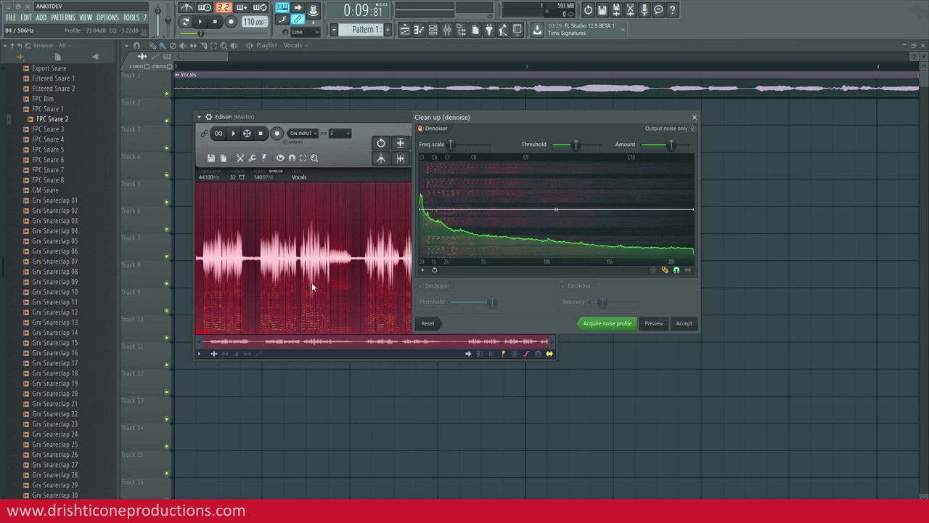
left_click(682, 323)
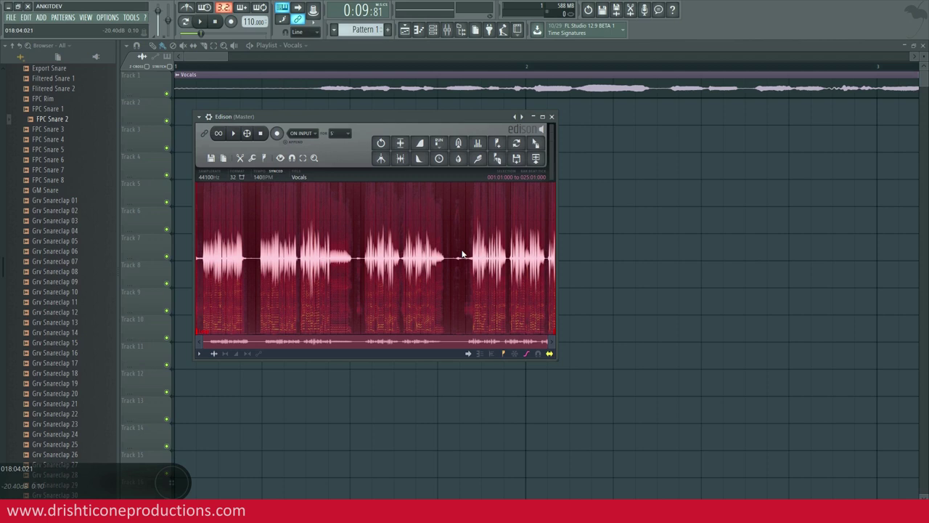
Place the cleaned vocal sample from Edison on Track 3 of the playlist, starting at bar 1
left_click(536, 143)
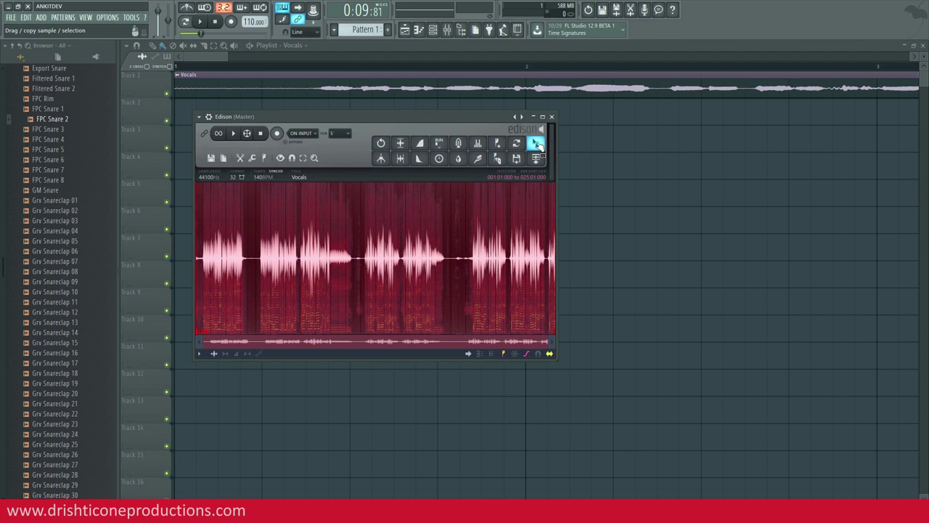
left_click_drag(538, 145, 592, 169)
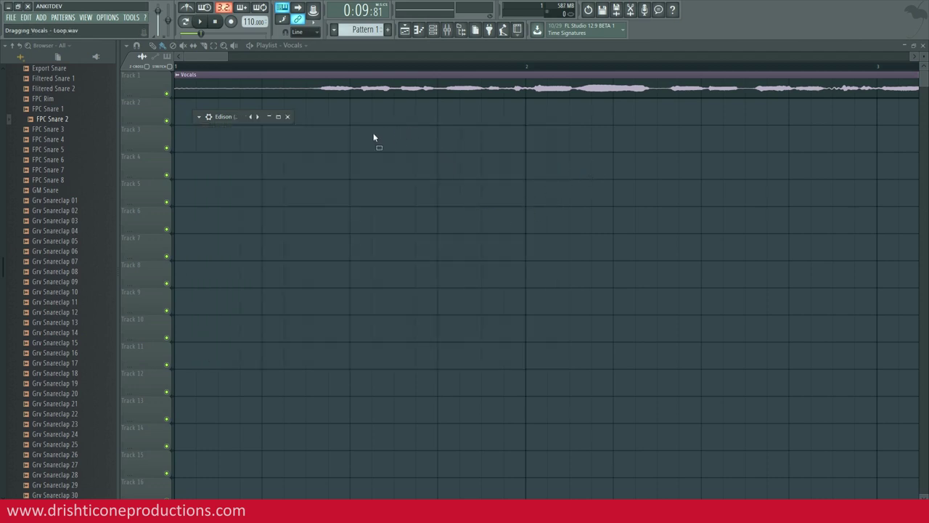
left_click_drag(223, 152, 198, 145)
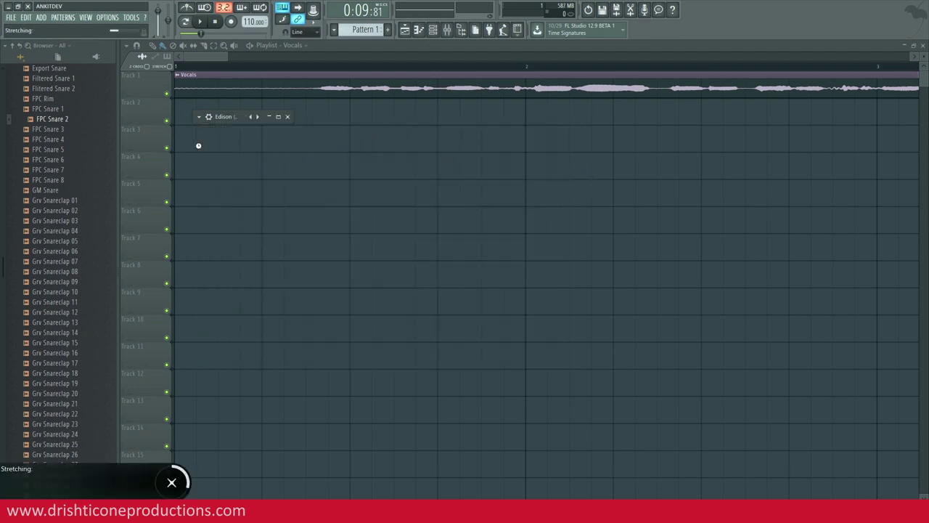
left_click_drag(538, 140, 340, 130)
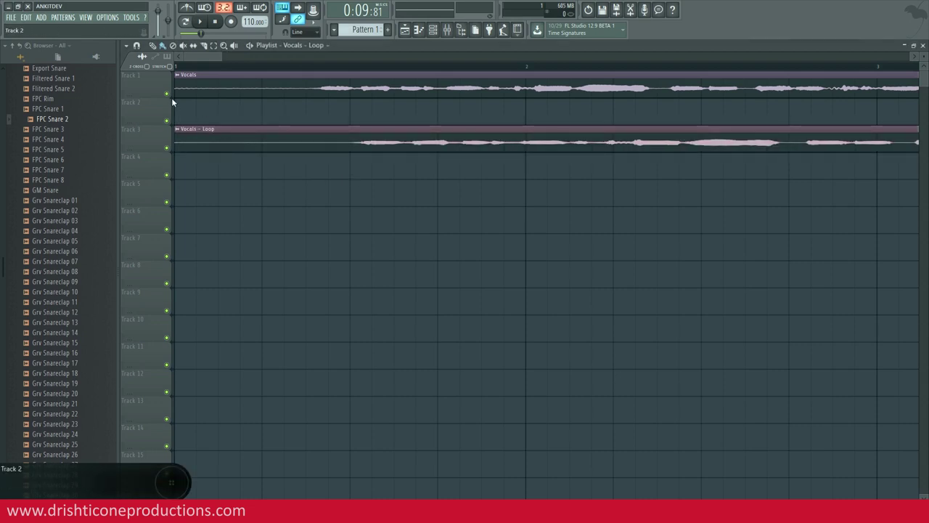
scroll(193, 69, "down", 3)
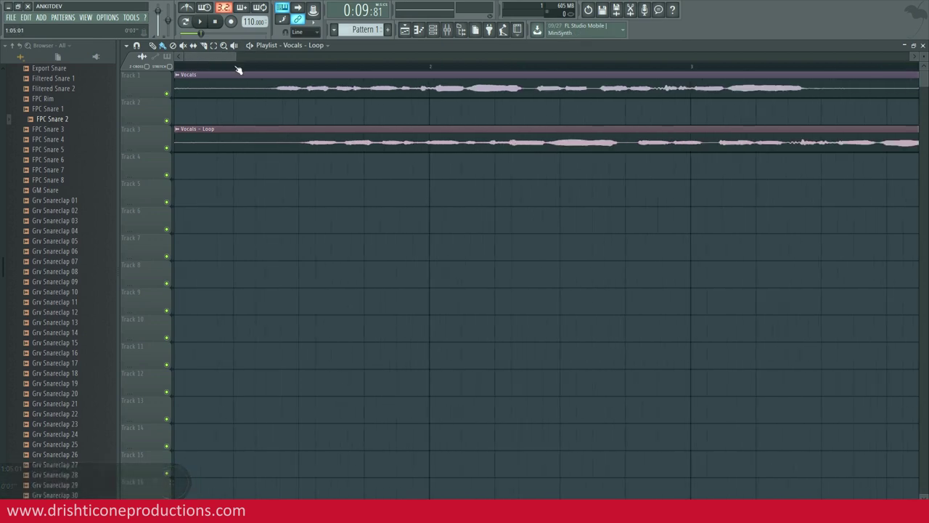
scroll(238, 69, "down", 2)
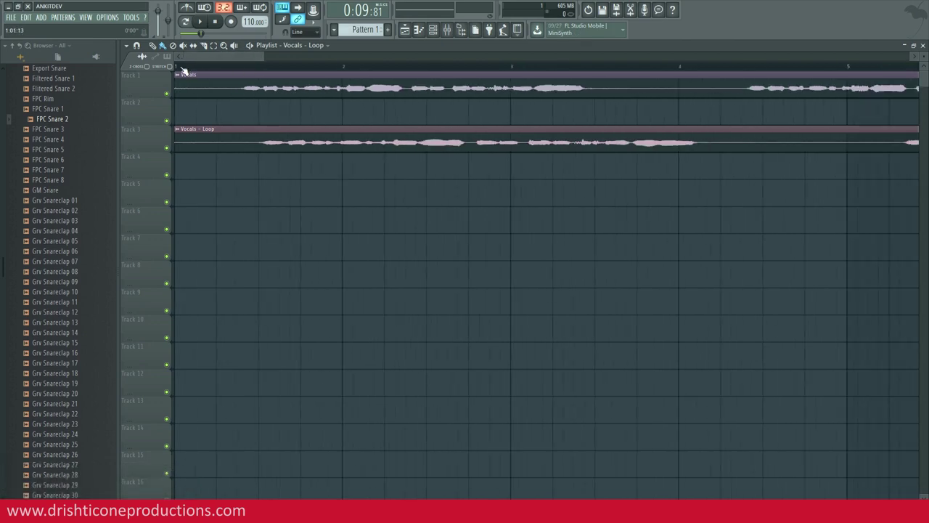
Solo Track 1 and play the original vocal from the start of the playlist
right_click(167, 94)
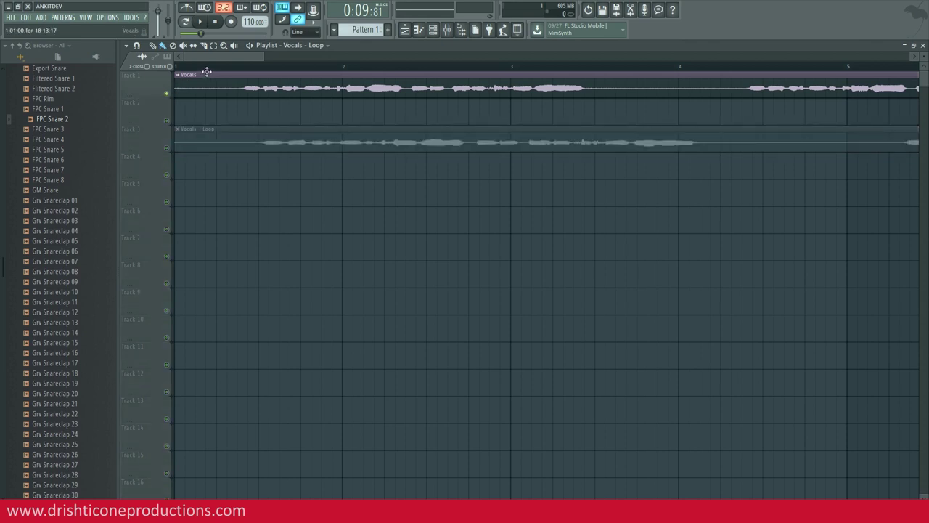
left_click(178, 67)
key("space")
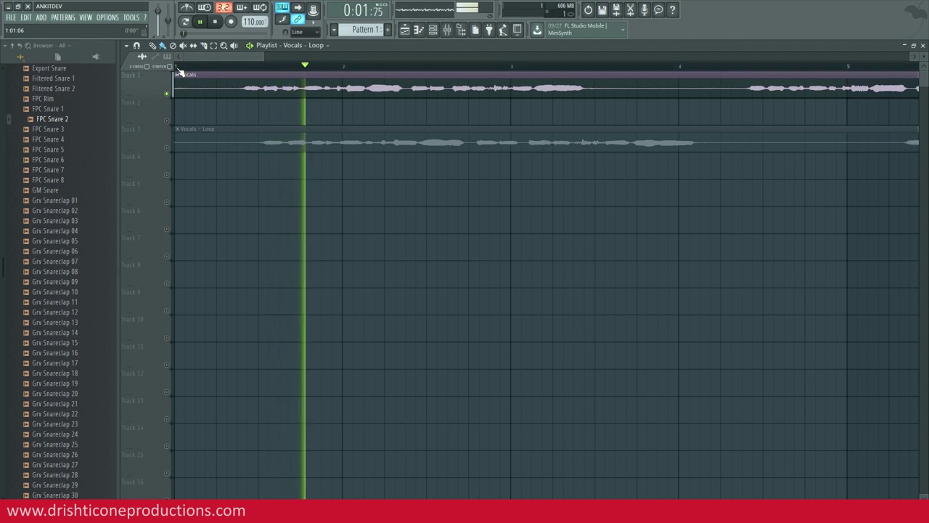
key("space")
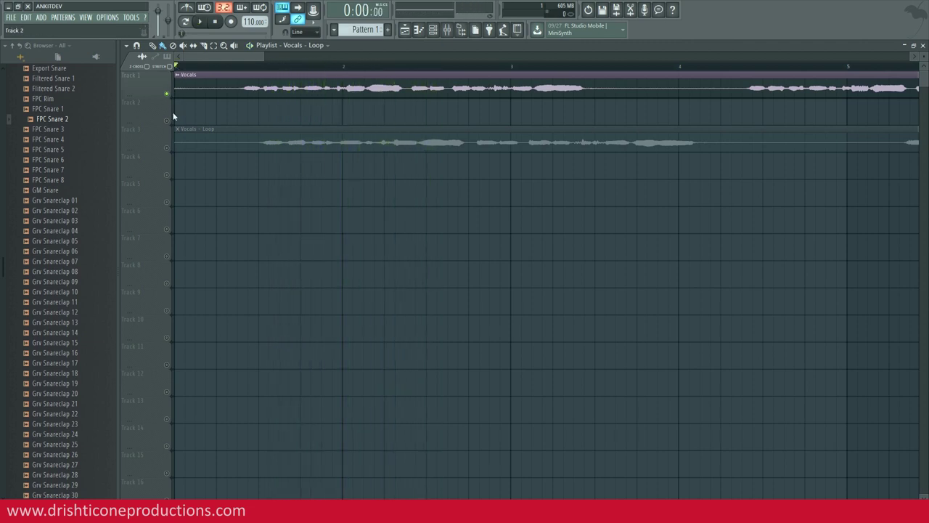
Solo Track 3 and play the cleaned Vocals - Loop clip from near the start of bar 1
left_click(167, 148, "ctrl")
left_click(215, 67)
key("space")
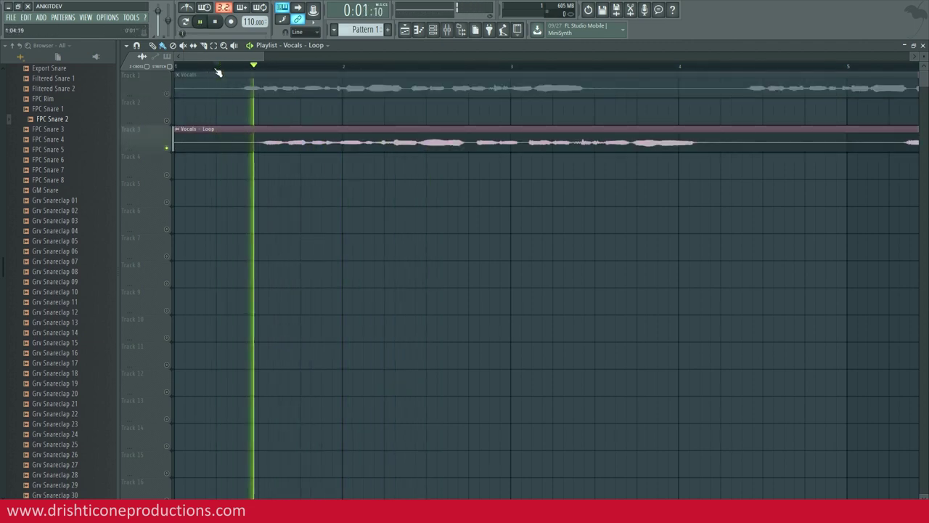
key("space")
Adjust the time stretching of the Vocals - Loop clip so its waveform lines up with the original Vocals clip
double_click(299, 142)
left_click_drag(388, 219, 388, 214)
left_click(390, 220, "alt")
left_click(469, 167)
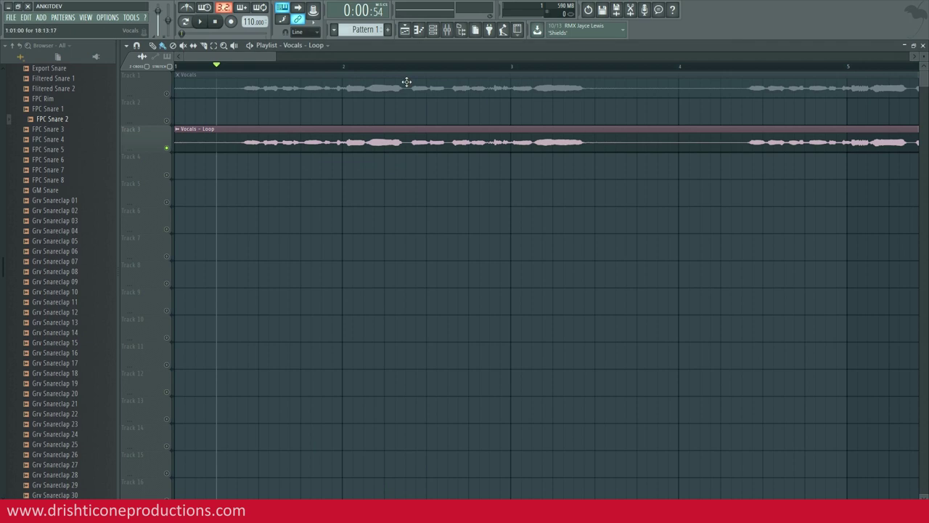
Play the song while alternating the solo between Track 1 and Track 3 to compare the original and cleaned vocals
key("space")
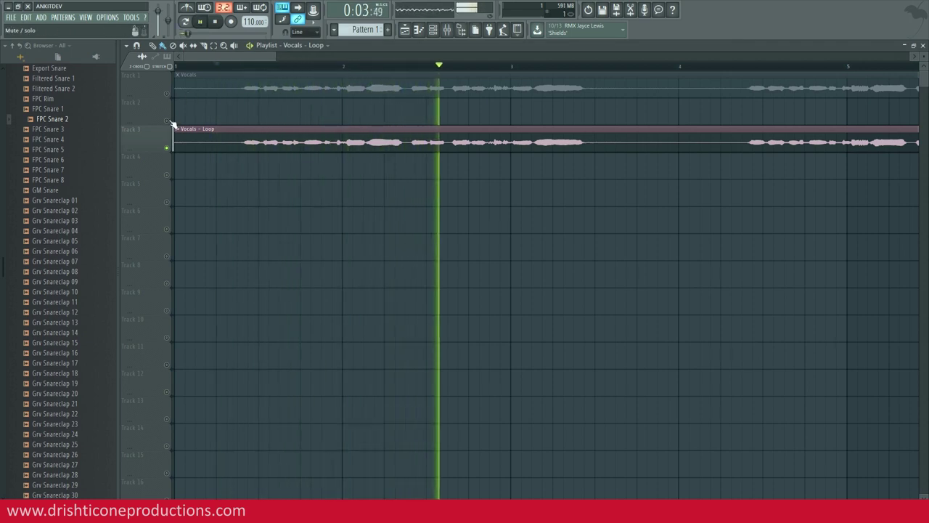
right_click(167, 93)
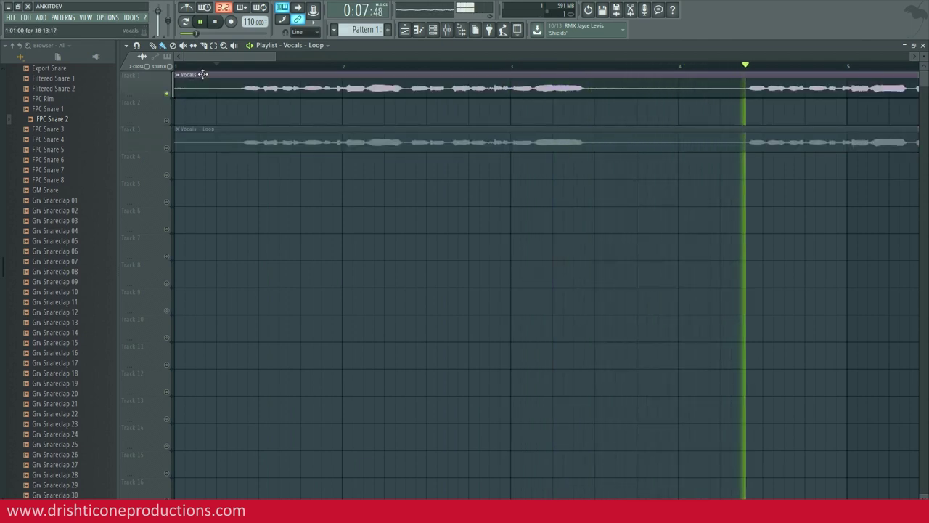
scroll(203, 74, "down", 4)
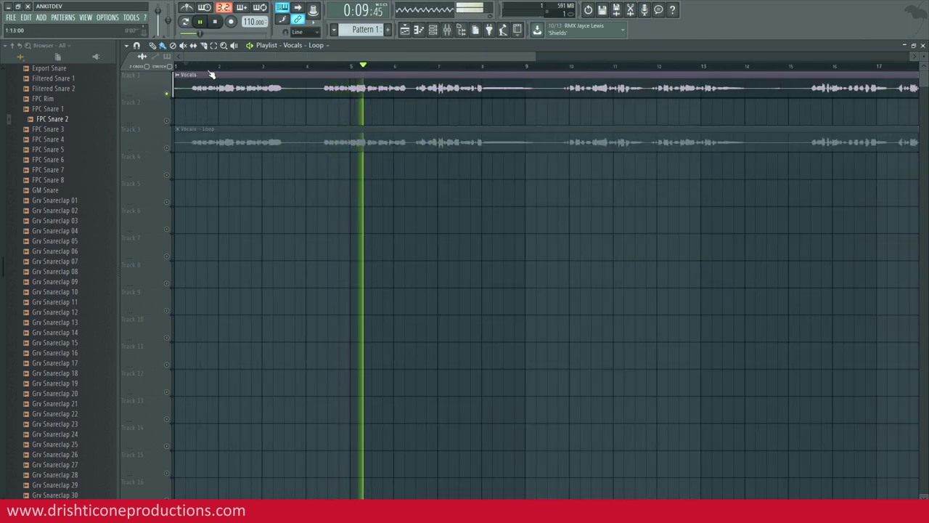
right_click(168, 148)
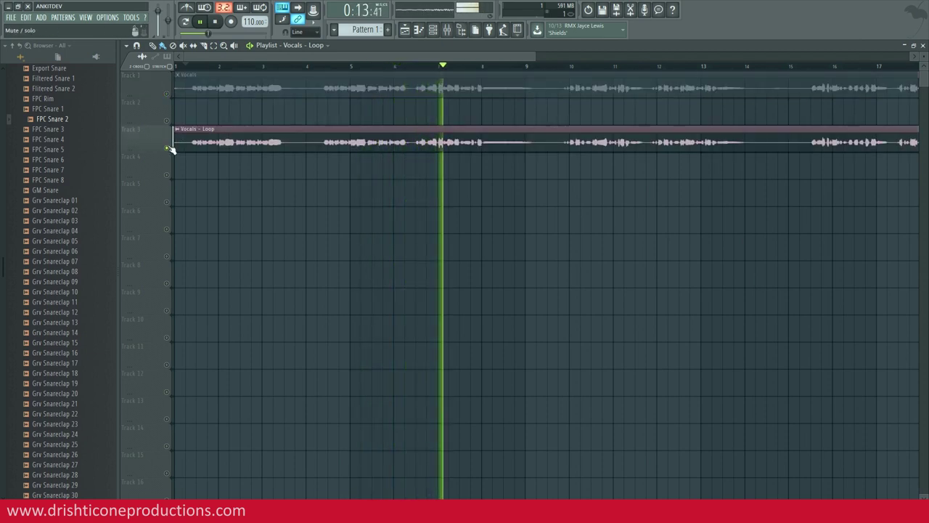
right_click(168, 93)
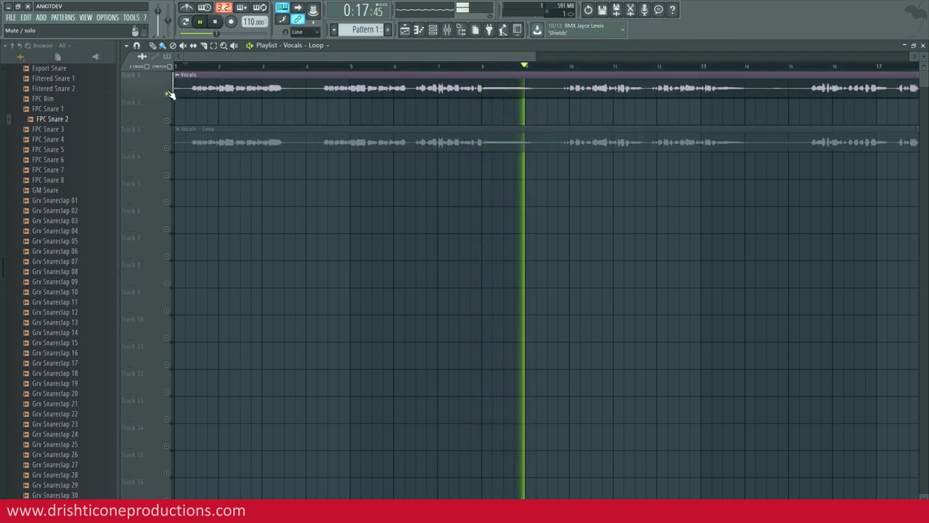
right_click(169, 148)
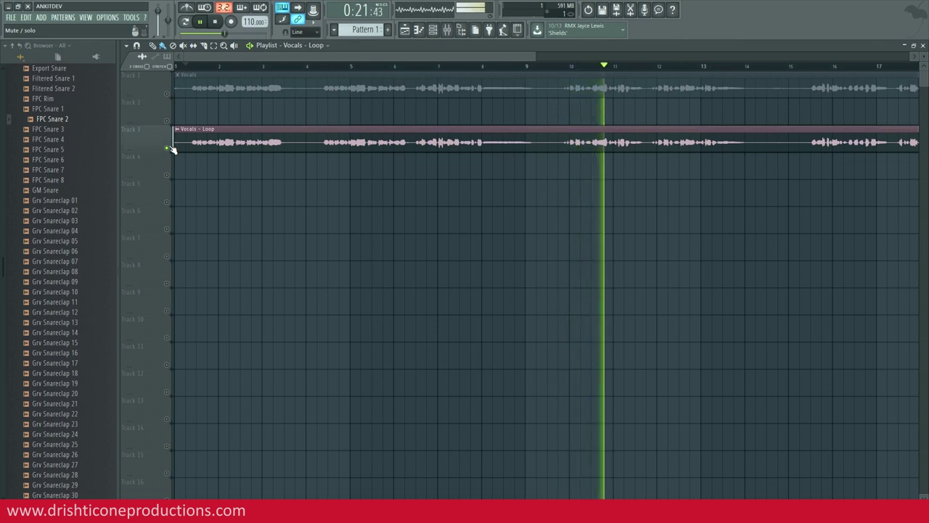
key("space")
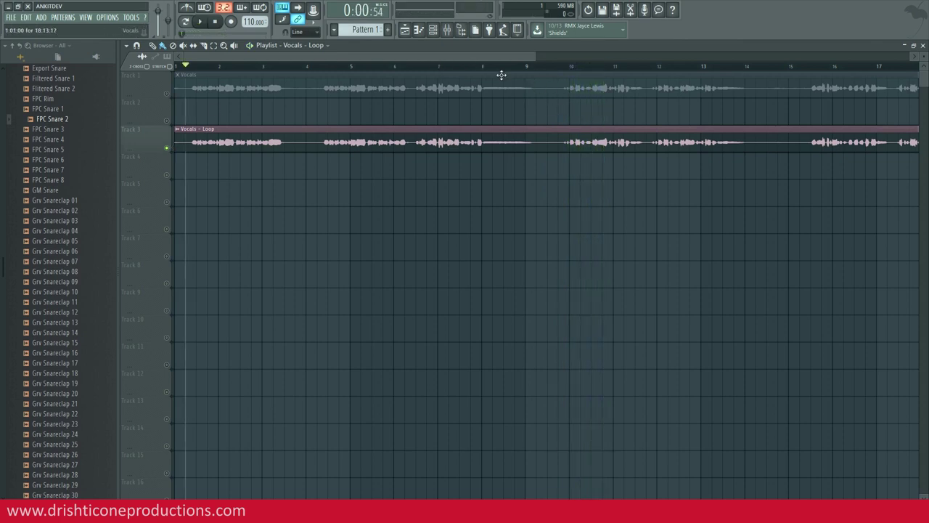
Delete the original Vocals clip, move Vocals - Loop from Track 3 to Track 1 at bar 1, and solo Track 1
scroll(498, 73, "down", 3)
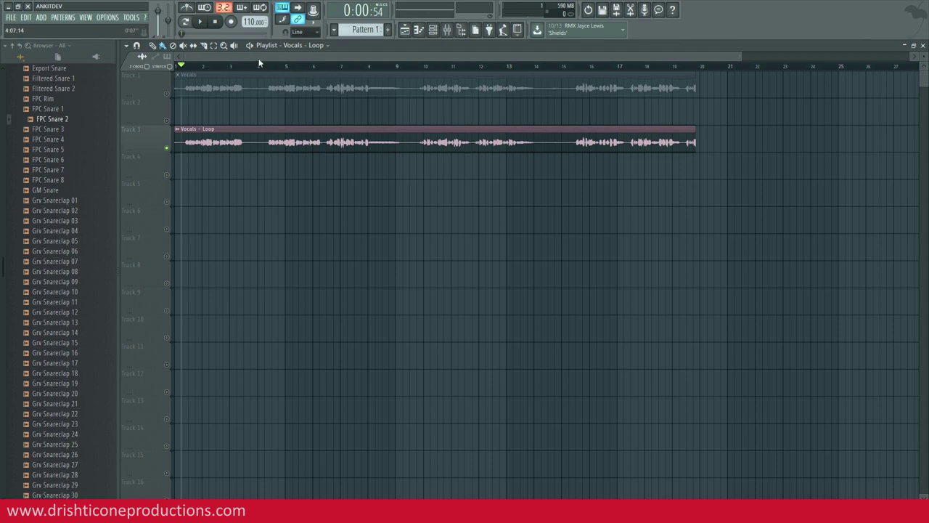
scroll(254, 71, "up", 3)
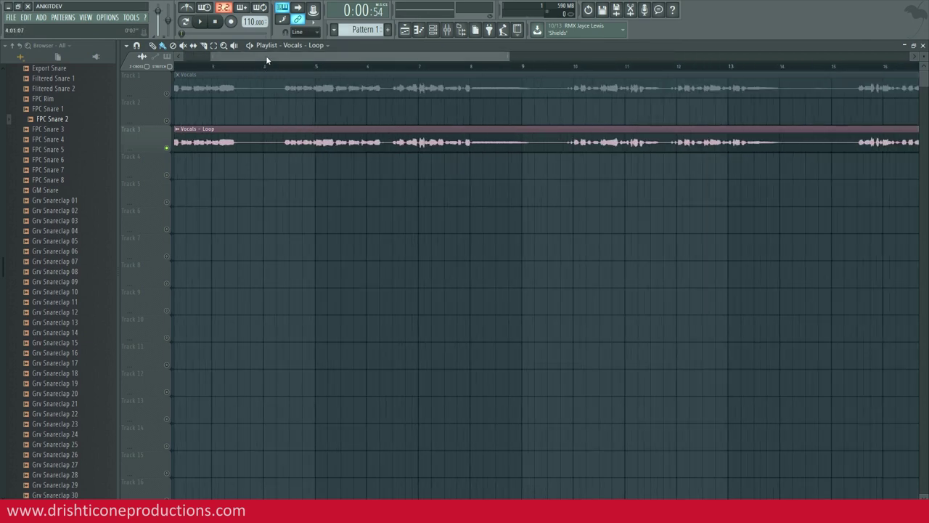
right_click(233, 91)
scroll(239, 68, "down", 4)
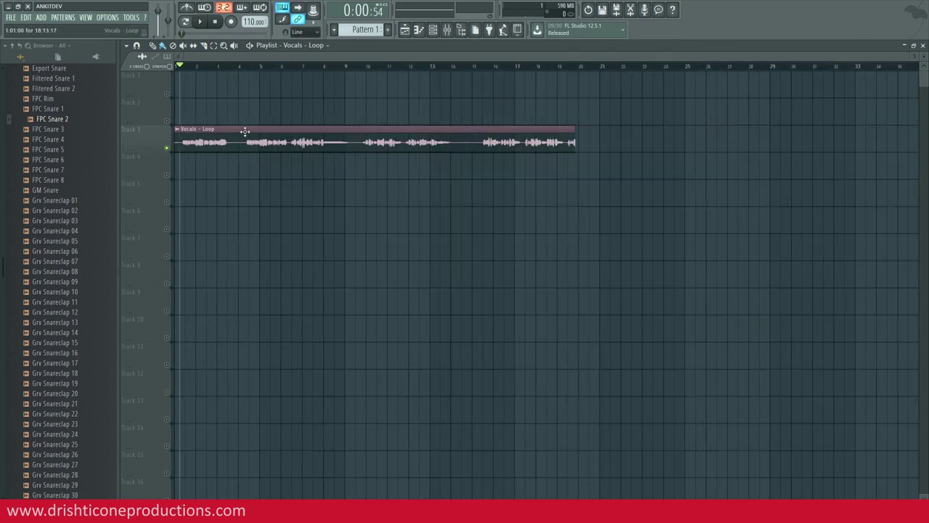
left_click_drag(244, 130, 244, 87)
right_click(167, 93)
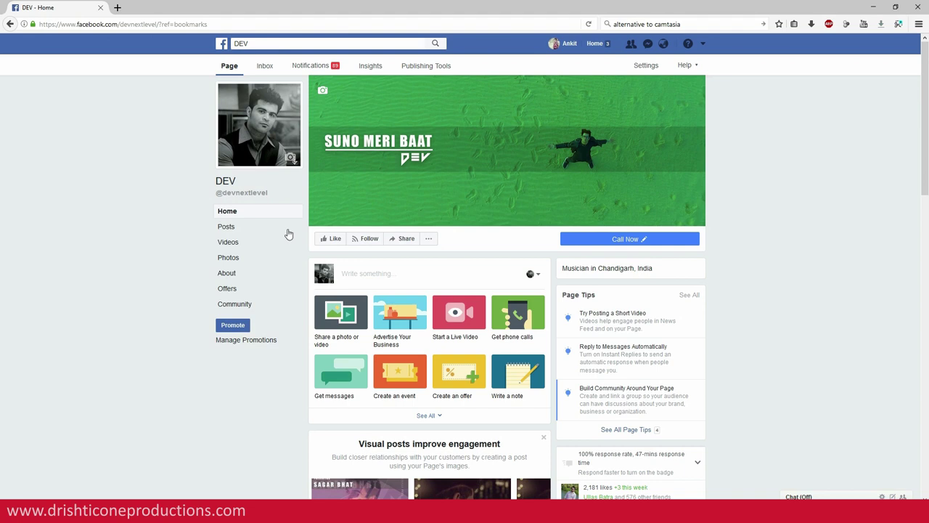
Switch to the browser, open the Nakhre YouTube video from the DEV Facebook page's pinned post, and play it up to 0:54
scroll(330, 217, "down", 3)
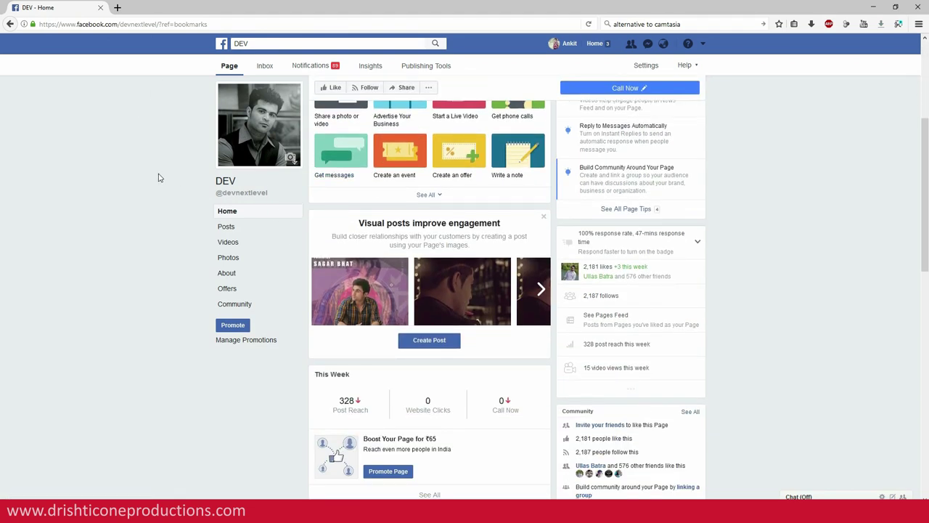
scroll(159, 178, "down", 5)
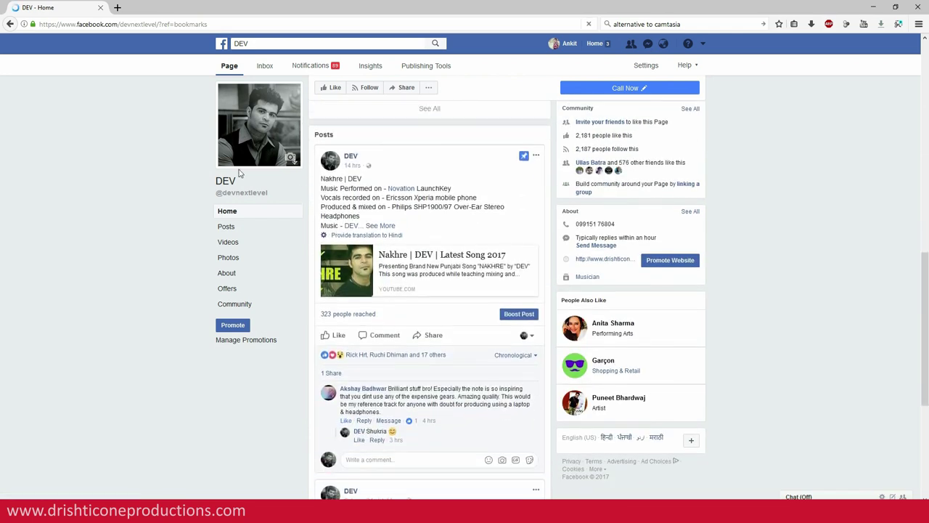
left_click(420, 262)
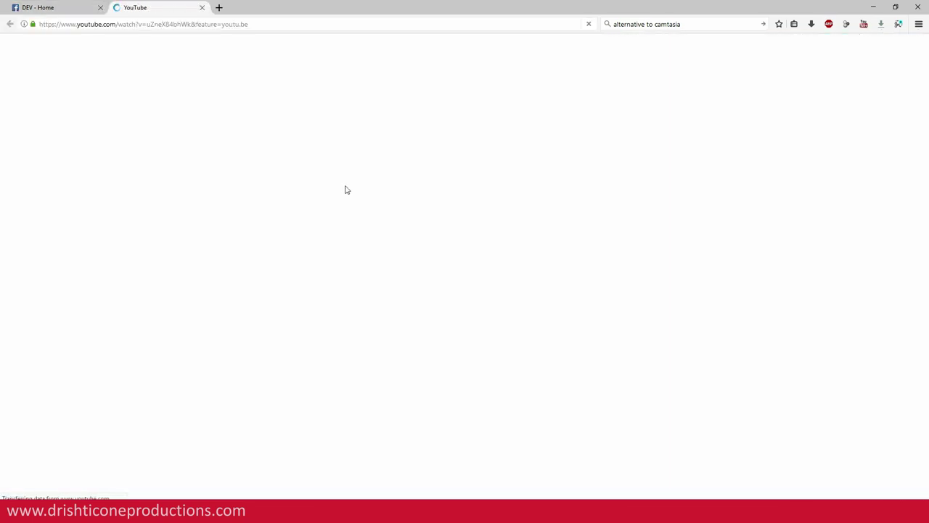
mouse_move(213, 298)
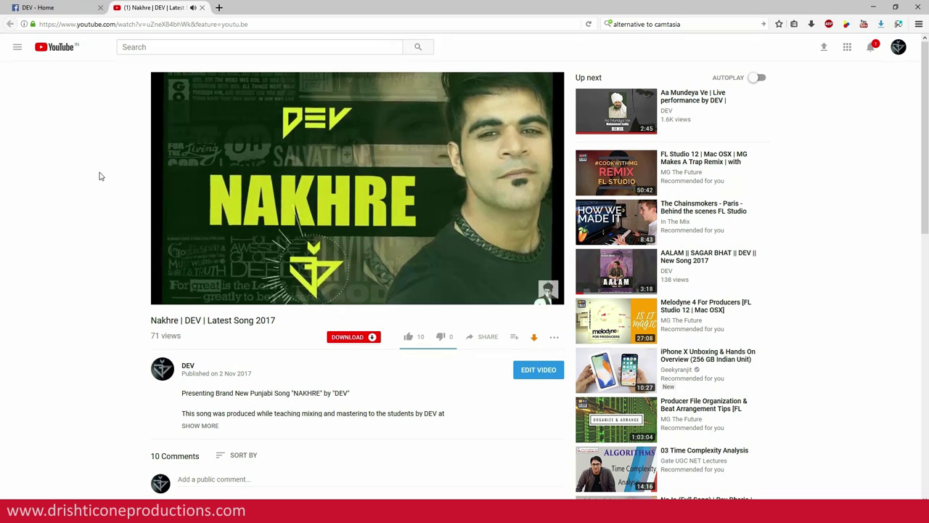
mouse_move(187, 297)
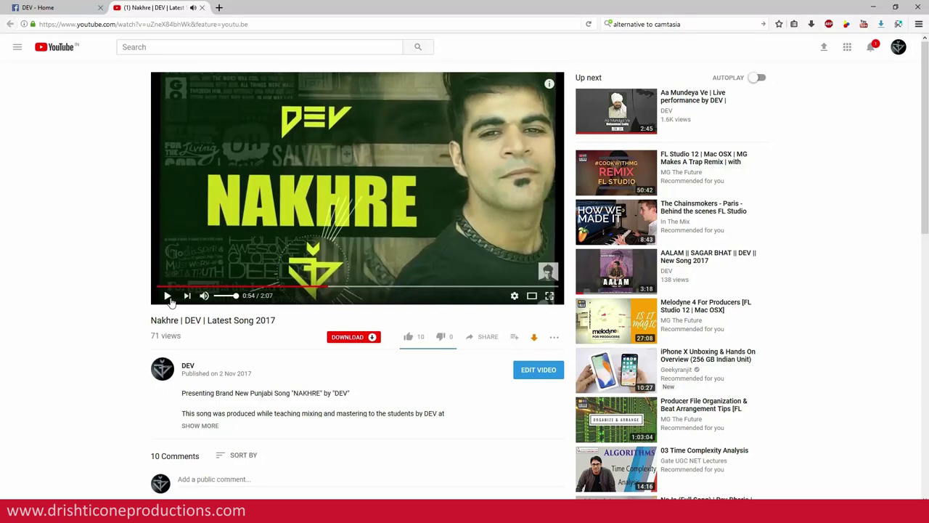
Expand the Nakhre video description and highlight the Philips SHP1900/97 headphone model in the output gear note
scroll(117, 458, "down", 1)
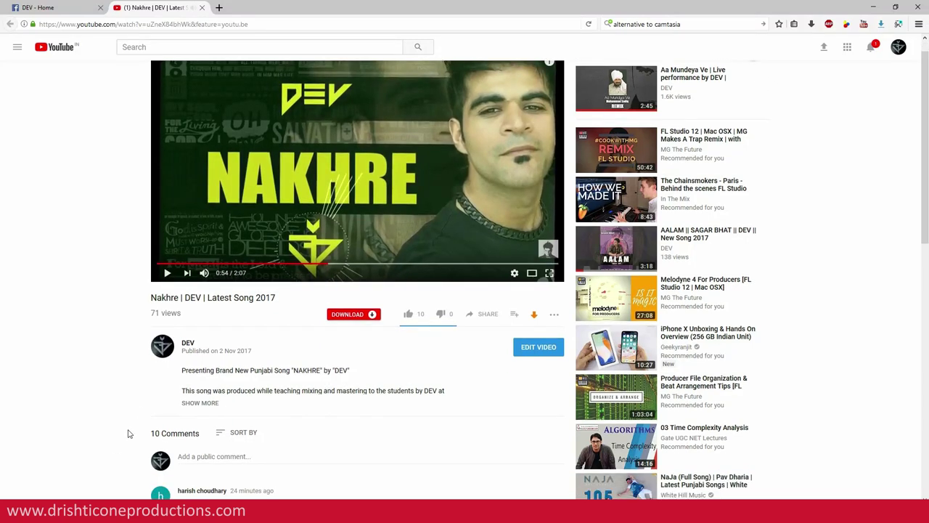
left_click(196, 371)
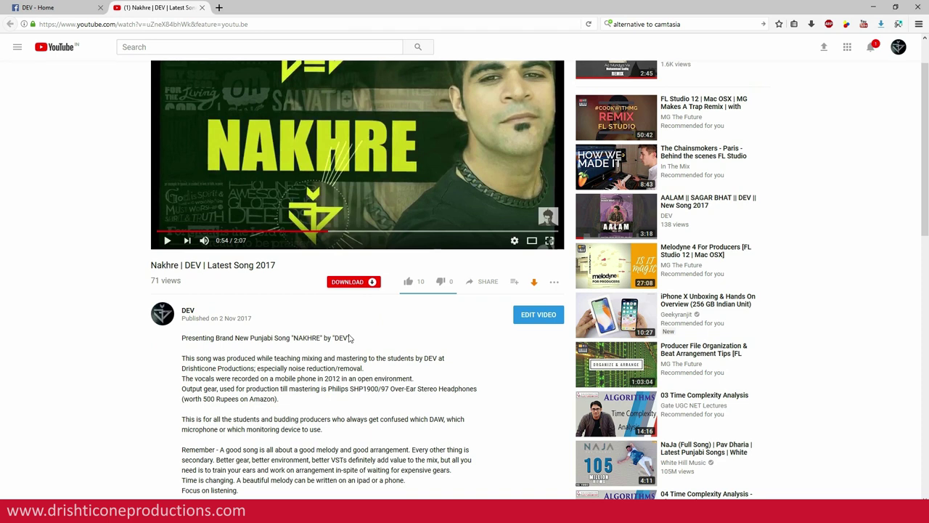
scroll(348, 339, "down", 2)
scroll(348, 339, "down", 1)
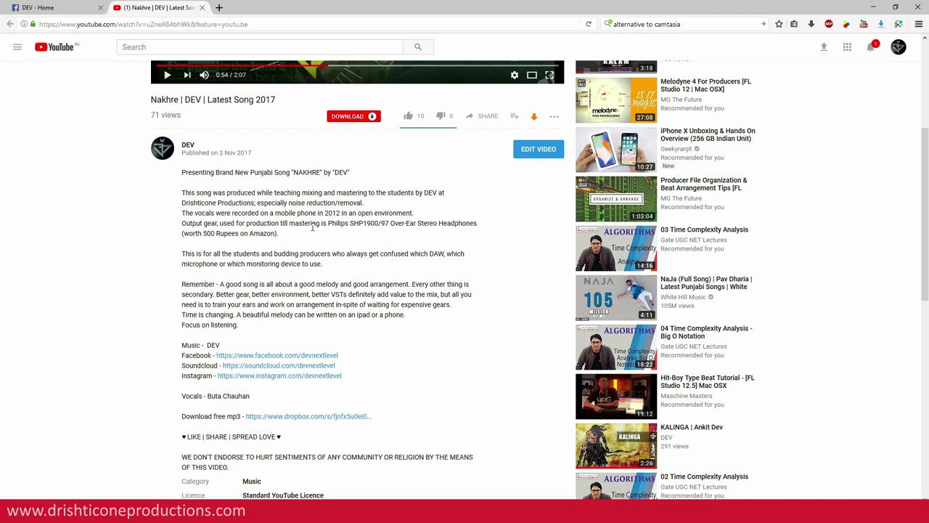
left_click_drag(328, 224, 391, 232)
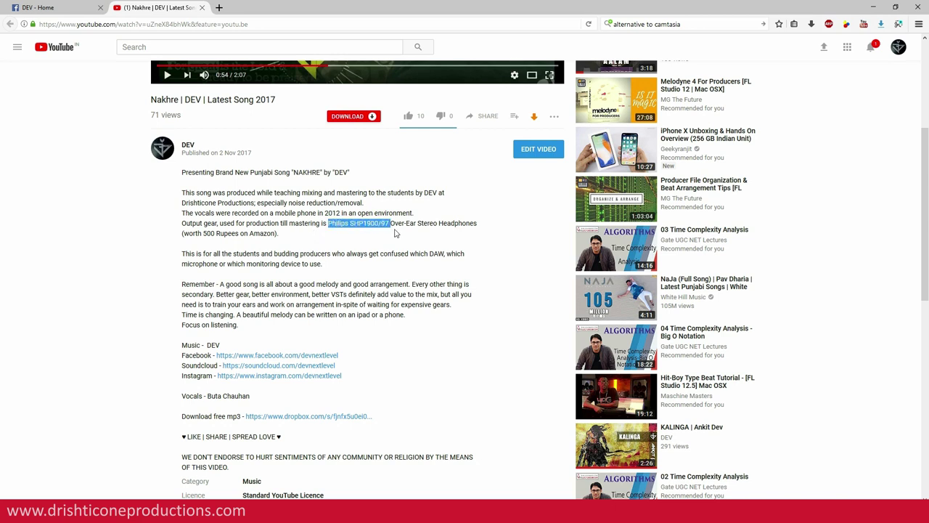
left_click(394, 232)
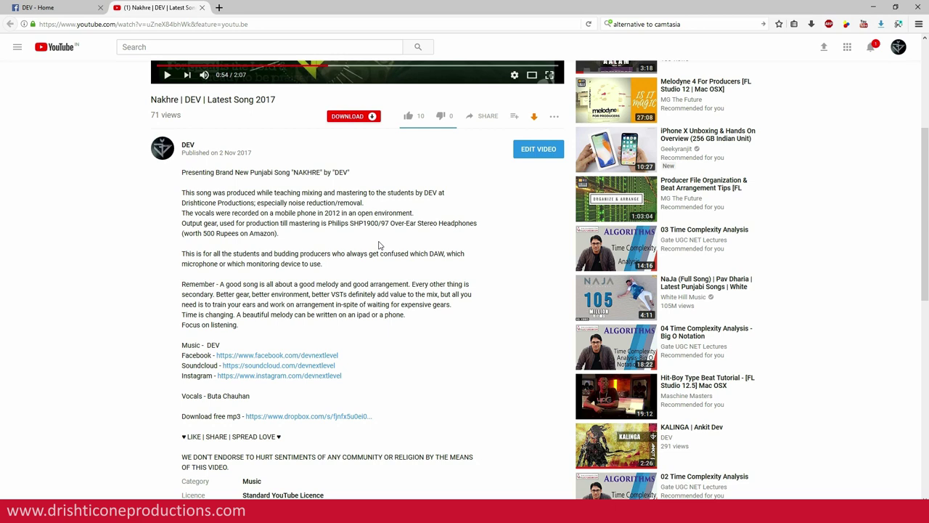
Review the headphone note again by highlighting the Philips SHP1900/97 model name, and look over the rest of the description
scroll(356, 272, "up", 2)
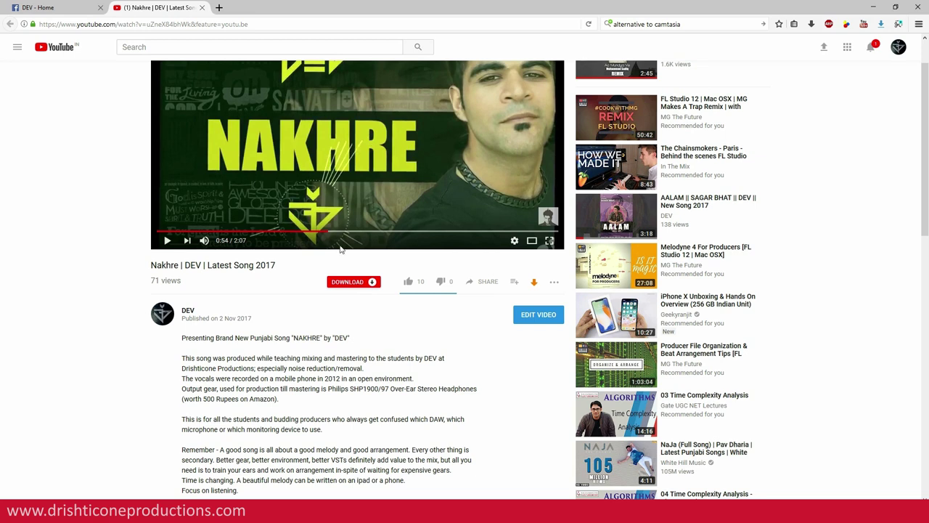
scroll(119, 321, "down", 1)
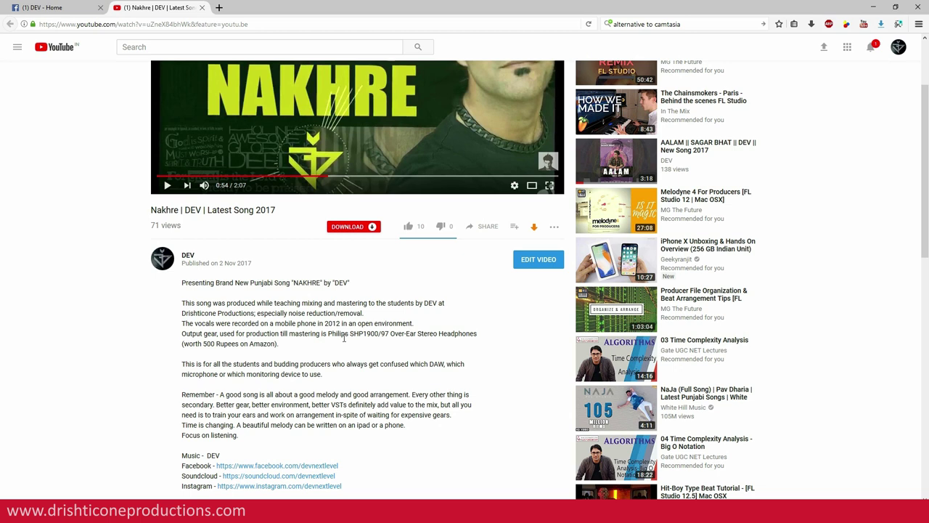
left_click_drag(328, 333, 392, 336)
left_click(379, 345)
left_click_drag(327, 333, 393, 334)
left_click(390, 351)
scroll(388, 352, "down", 2)
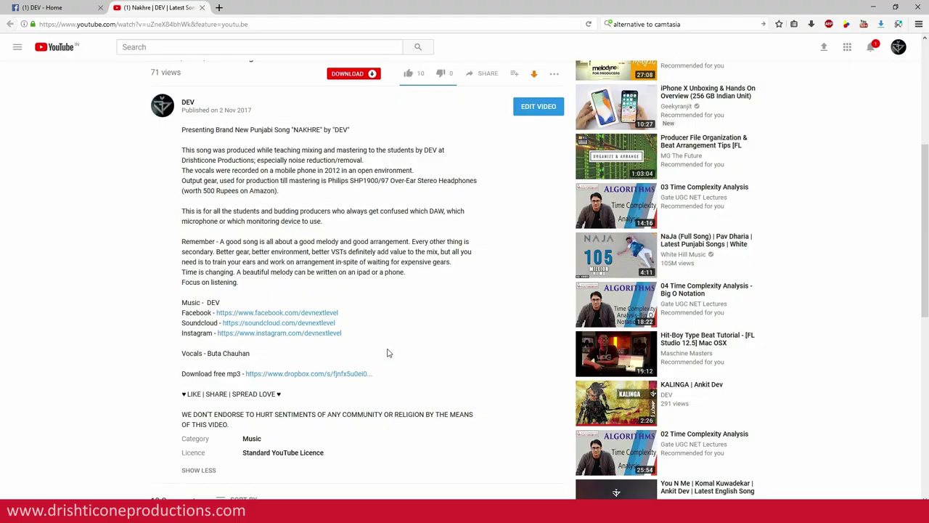
scroll(399, 290, "up", 5)
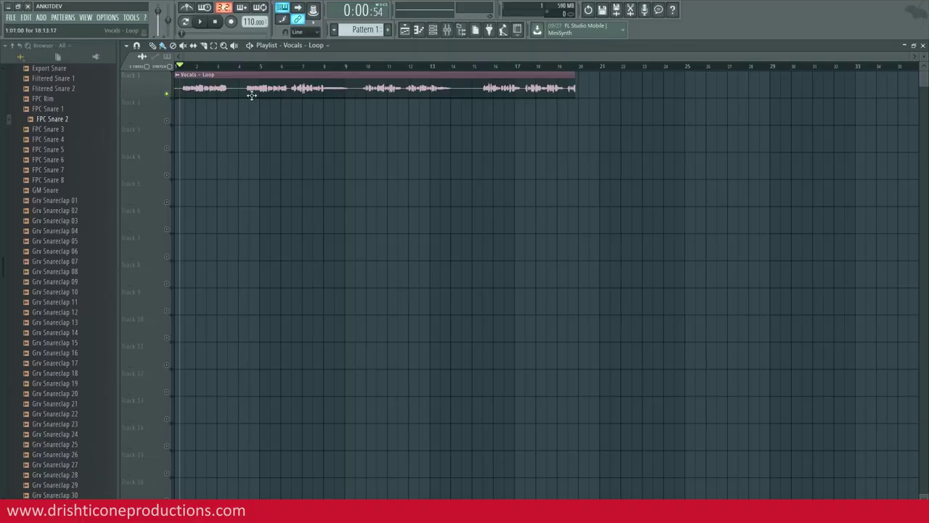